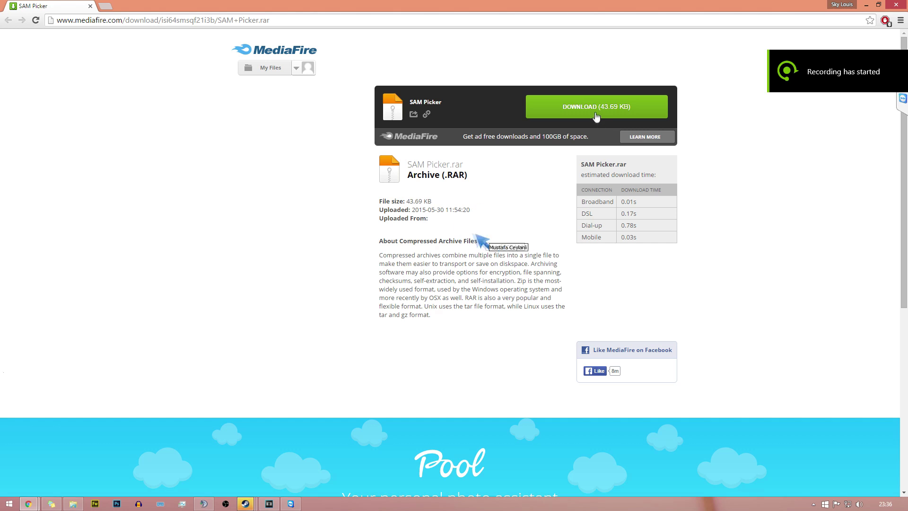
Step: Download the SAM Picker.rar archive from its MediaFire page
{"action": "left_click", "coordinate": [597, 113]}
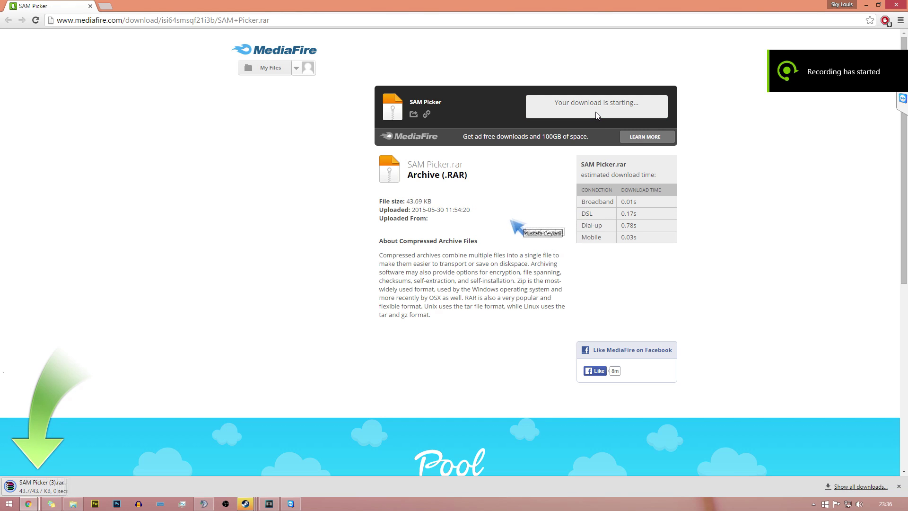
Step: Open SAM Picker.rar and look over SAM.Picker.exe, SAM.Game.exe and SAM.API.dll inside it
{"action": "left_click", "coordinate": [64, 484]}
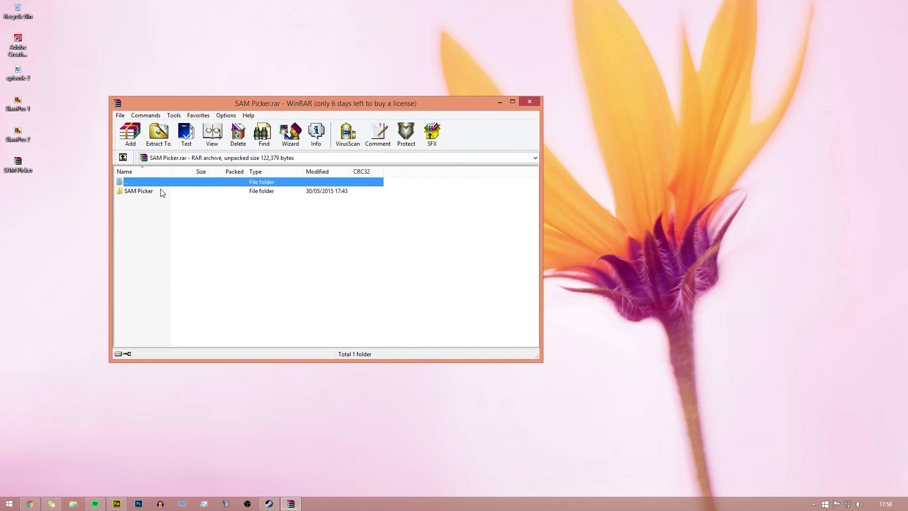
{"action": "double_click", "coordinate": [161, 193]}
{"action": "left_click", "coordinate": [124, 183]}
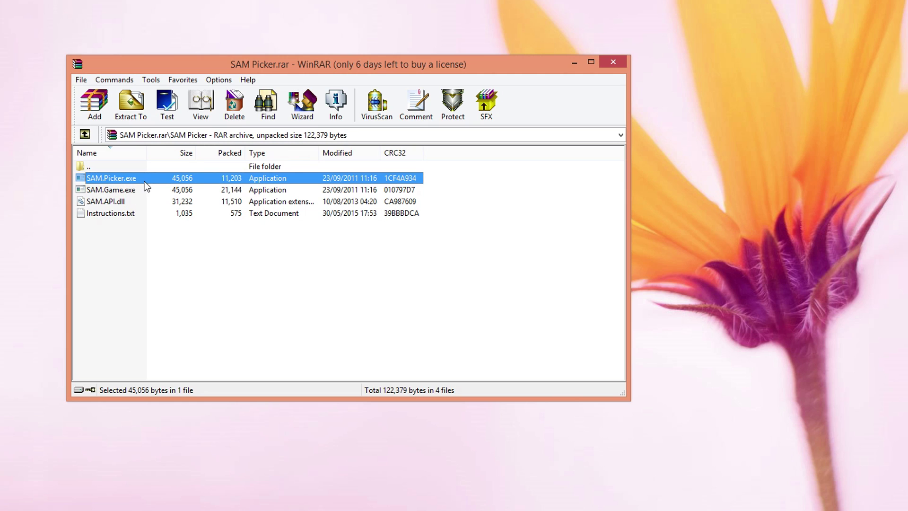
{"action": "left_click", "coordinate": [98, 193]}
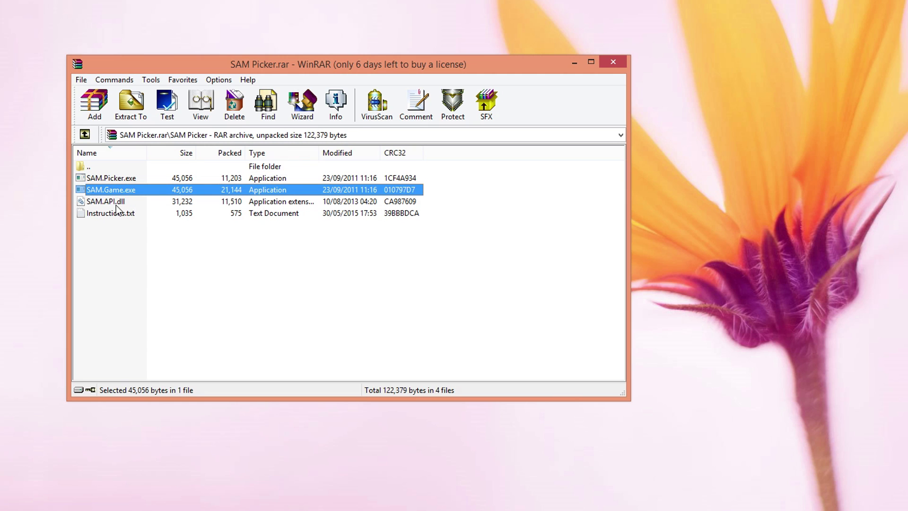
{"action": "left_click", "coordinate": [116, 204]}
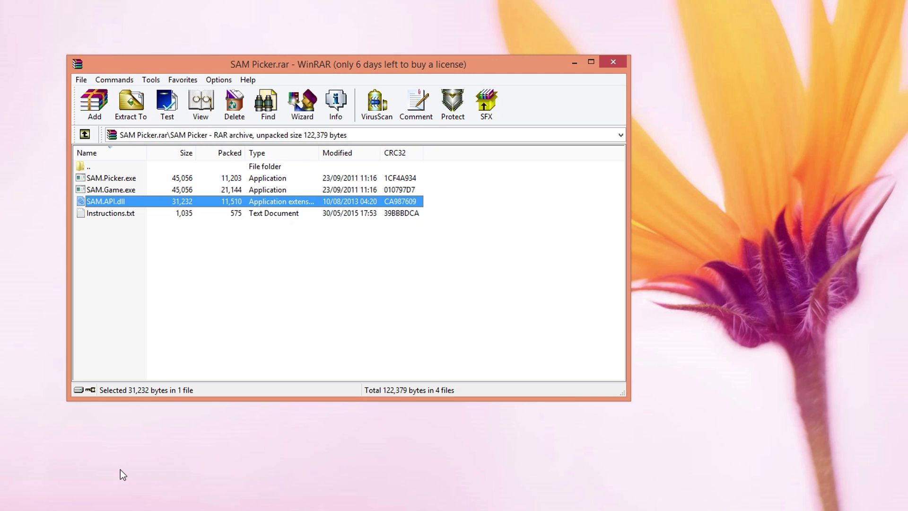
Step: Read the included Instructions.txt, then close it and deselect it
{"action": "left_click", "coordinate": [135, 214]}
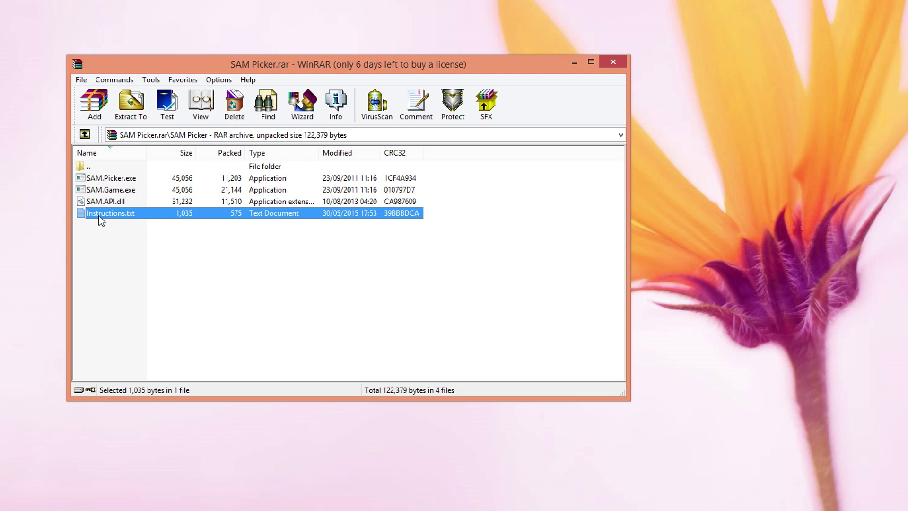
{"action": "double_click", "coordinate": [100, 214]}
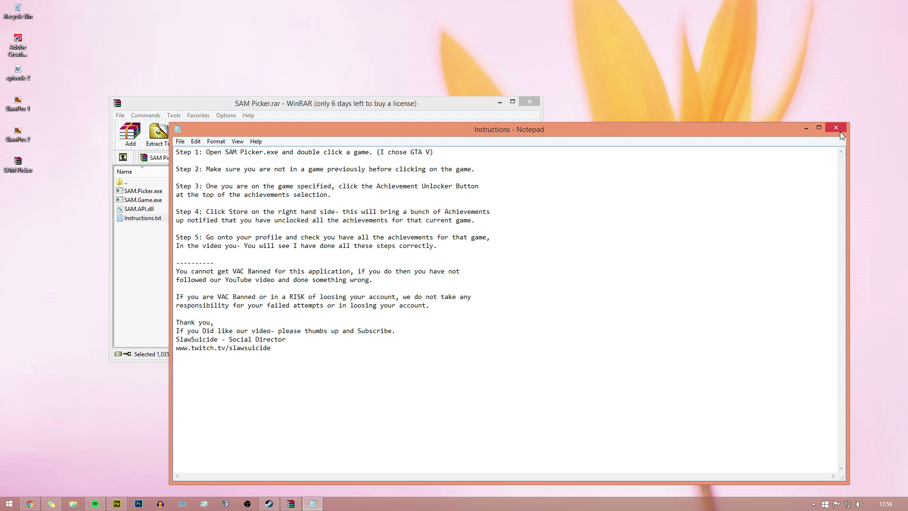
{"action": "left_click", "coordinate": [840, 119]}
{"action": "left_click", "coordinate": [188, 253]}
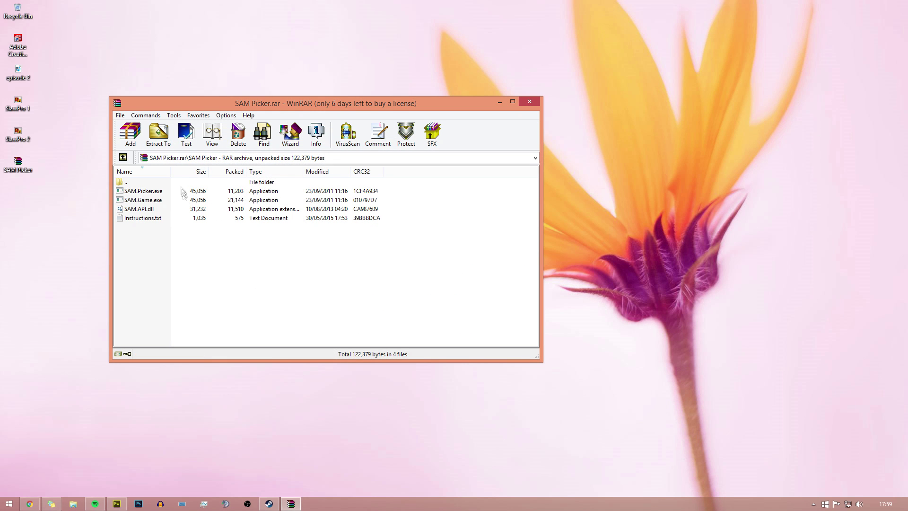
Step: Drag the SAM Picker folder from the archive's top level to the desktop, then close WinRAR
{"action": "double_click", "coordinate": [181, 182]}
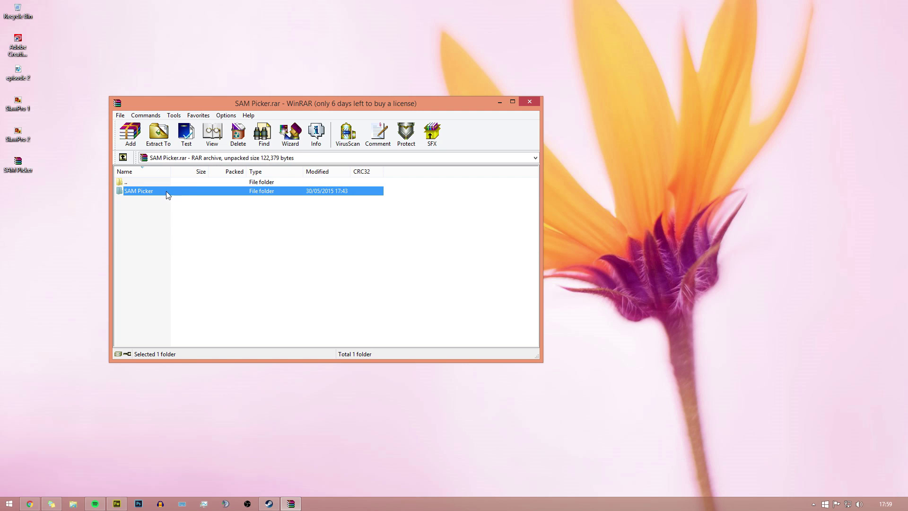
{"action": "left_click_drag", "start_coordinate": [166, 190], "coordinate": [17, 193]}
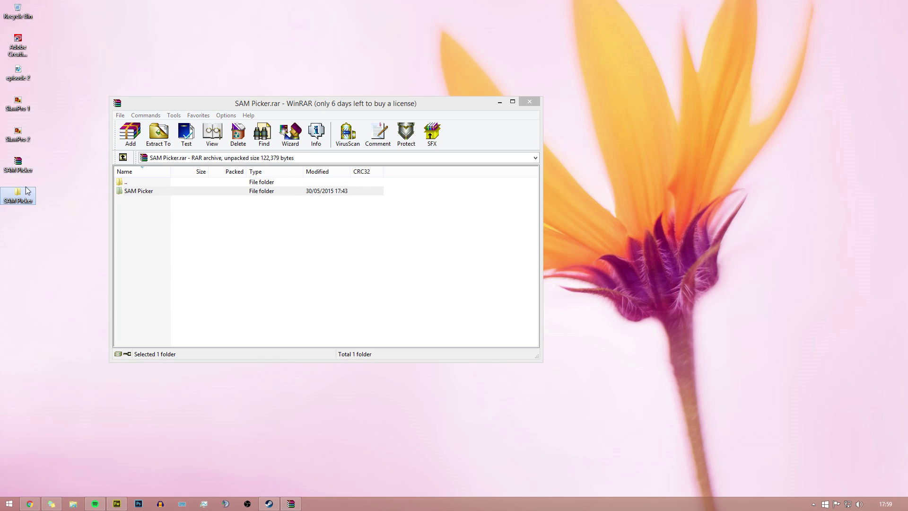
{"action": "left_click", "coordinate": [529, 103]}
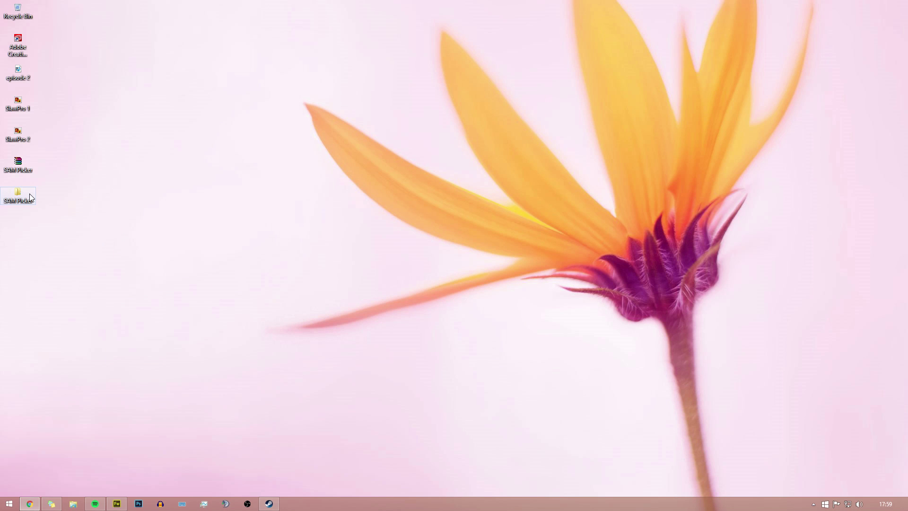
Step: Run SAM.Picker from the desktop SAM Picker folder and move its window right
{"action": "double_click", "coordinate": [30, 197]}
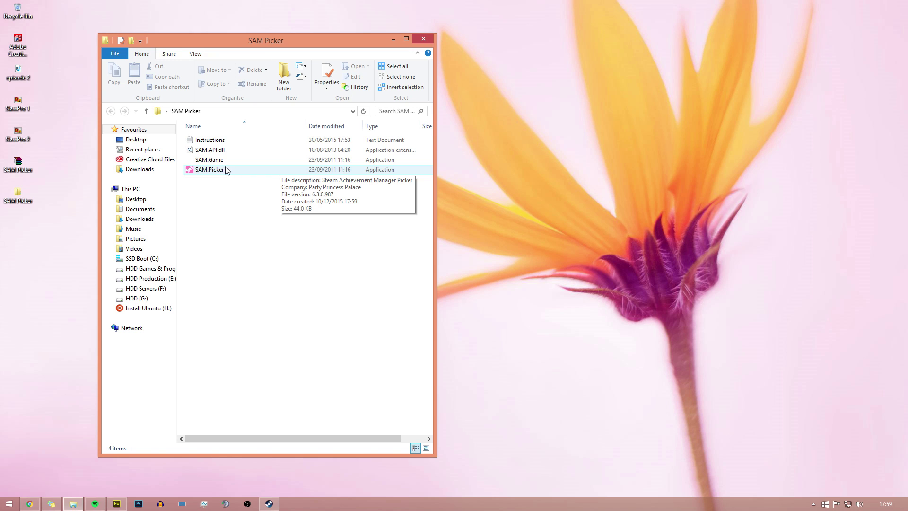
{"action": "double_click", "coordinate": [302, 171]}
{"action": "left_click_drag", "start_coordinate": [343, 121], "coordinate": [698, 121]}
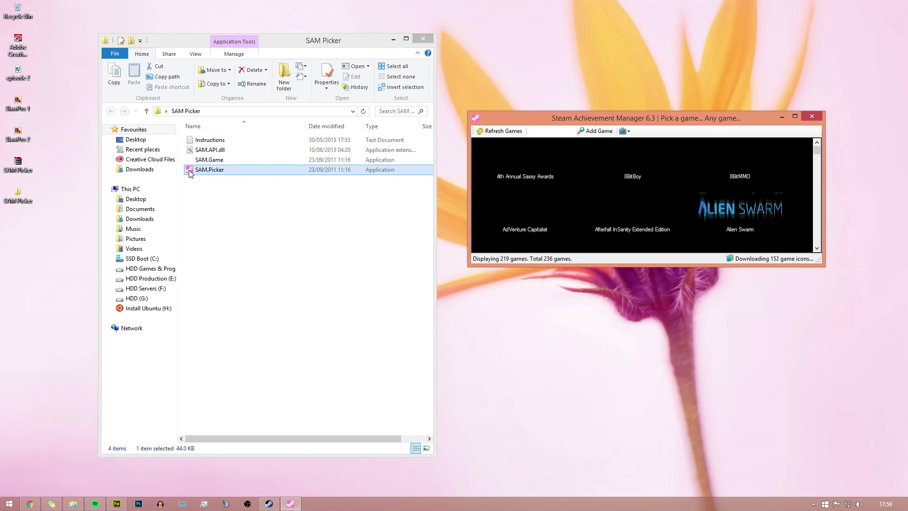
{"action": "left_click", "coordinate": [266, 221]}
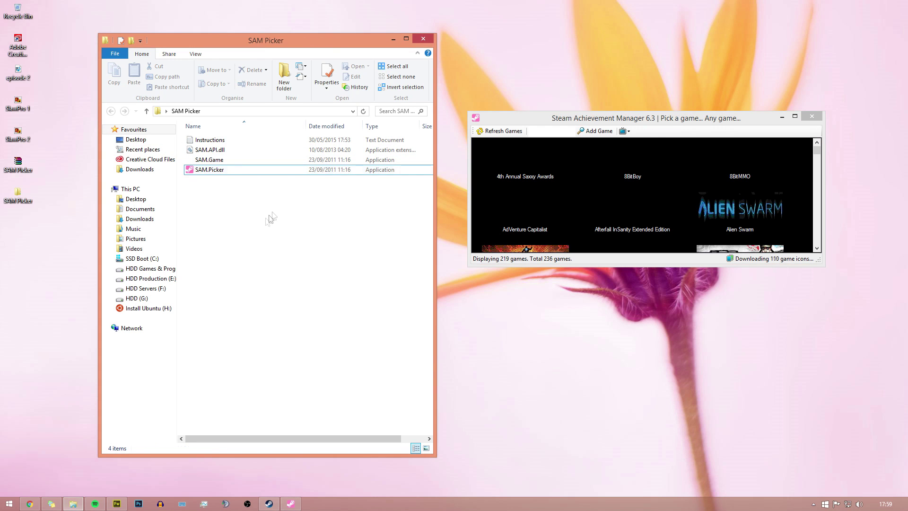
Step: Close the folder window, snap SAM's game list left, and bring up Steam's library
{"action": "left_click", "coordinate": [426, 39]}
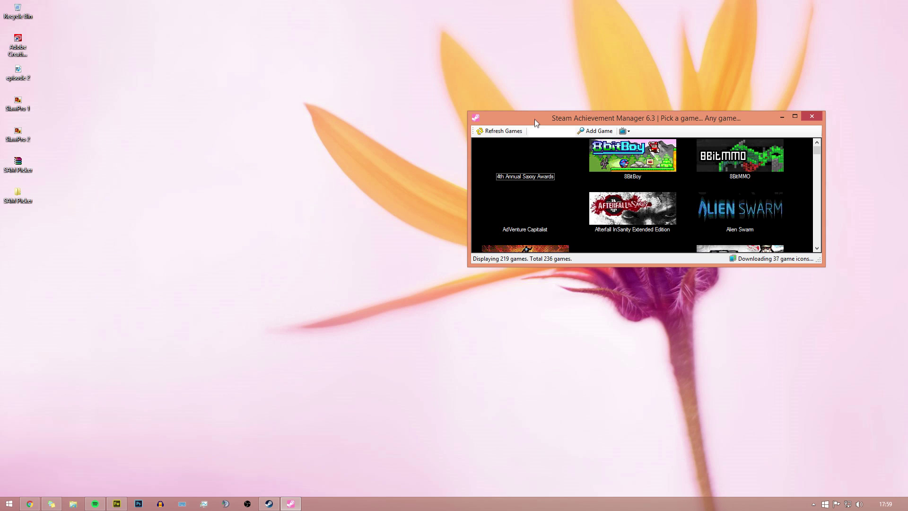
{"action": "left_click_drag", "start_coordinate": [536, 119], "coordinate": [2, 57]}
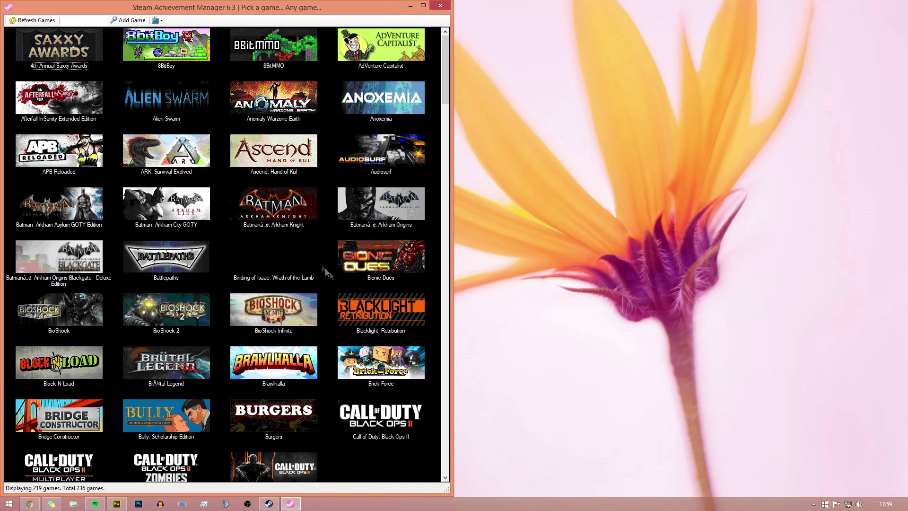
{"action": "left_click", "coordinate": [677, 403]}
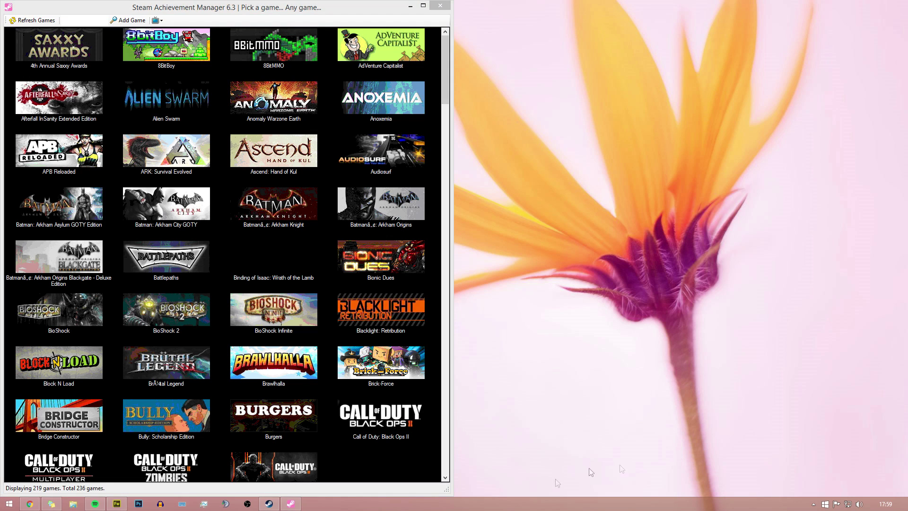
{"action": "left_click", "coordinate": [269, 504]}
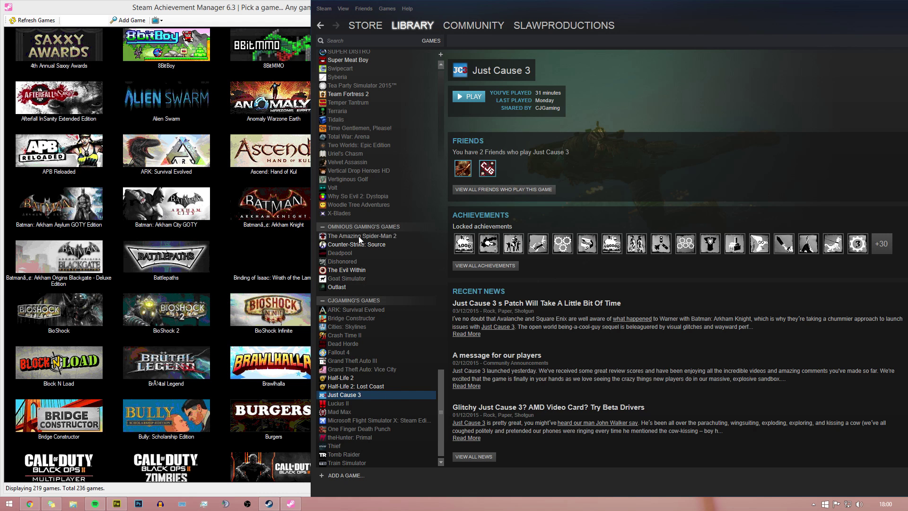
{"action": "scroll", "coordinate": [359, 231], "scroll_direction": "up", "scroll_amount": 3}
{"action": "scroll", "coordinate": [361, 231], "scroll_direction": "up", "scroll_amount": 3}
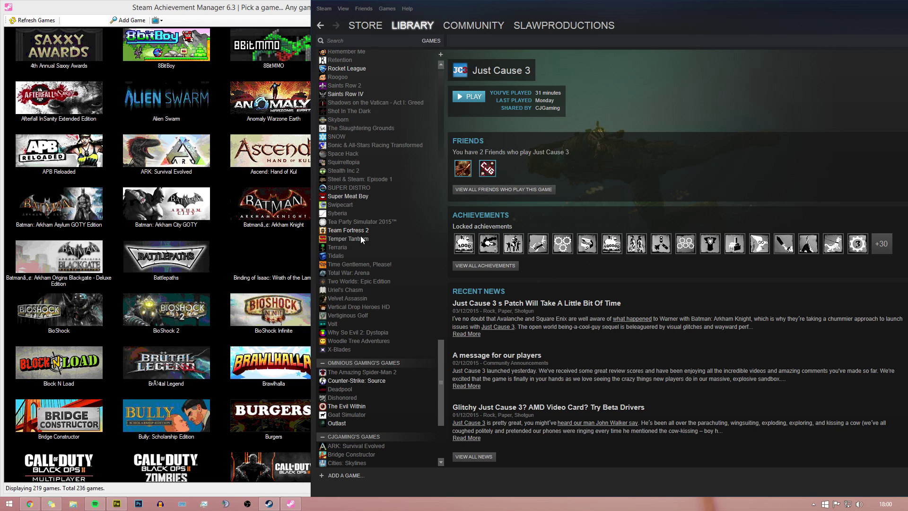
{"action": "scroll", "coordinate": [361, 236], "scroll_direction": "up", "scroll_amount": 1}
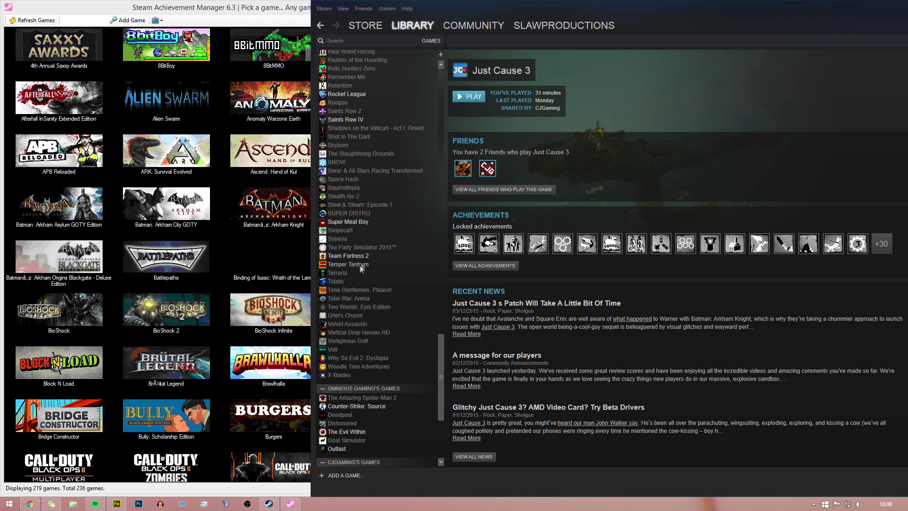
Step: Browse Super Meat Boy, Team Fortress 2, Total War: Arena, Tidalis and Rocket League
{"action": "left_click", "coordinate": [365, 226]}
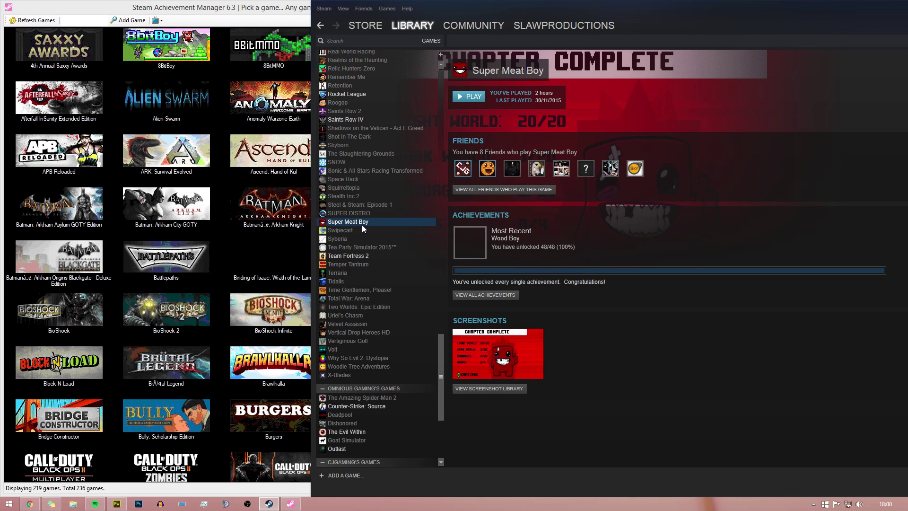
{"action": "left_click", "coordinate": [371, 256]}
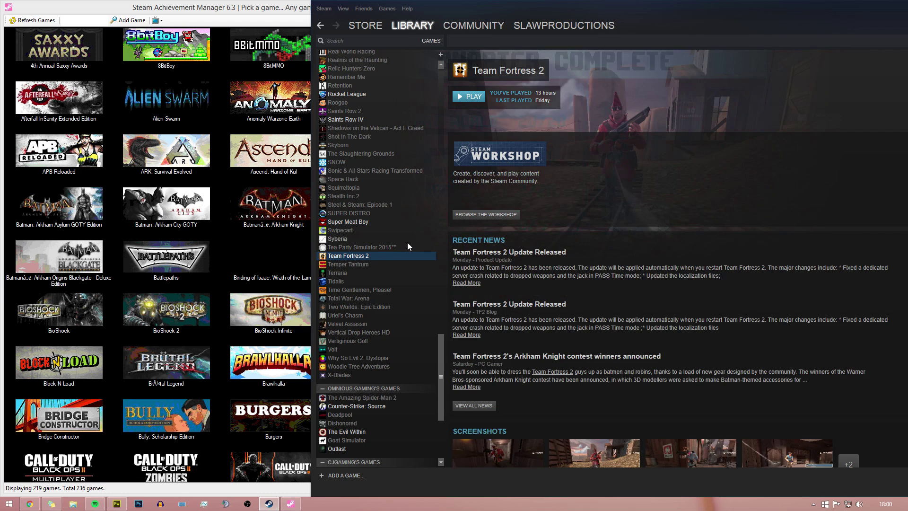
{"action": "left_click", "coordinate": [406, 246]}
{"action": "left_click", "coordinate": [379, 257]}
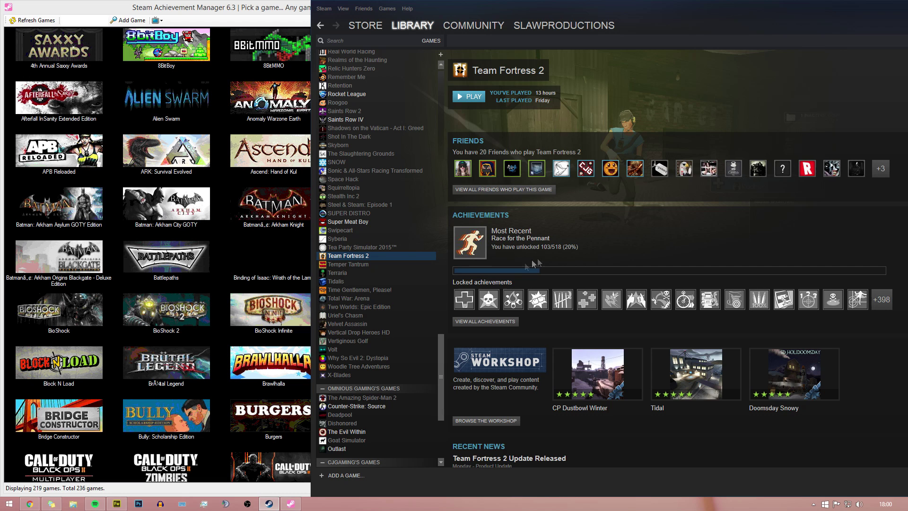
{"action": "left_click", "coordinate": [378, 296]}
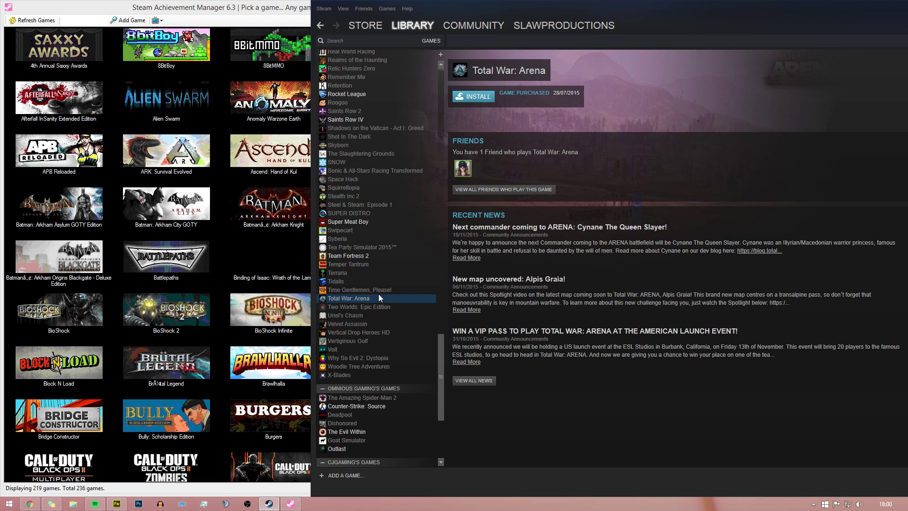
{"action": "left_click", "coordinate": [361, 280]}
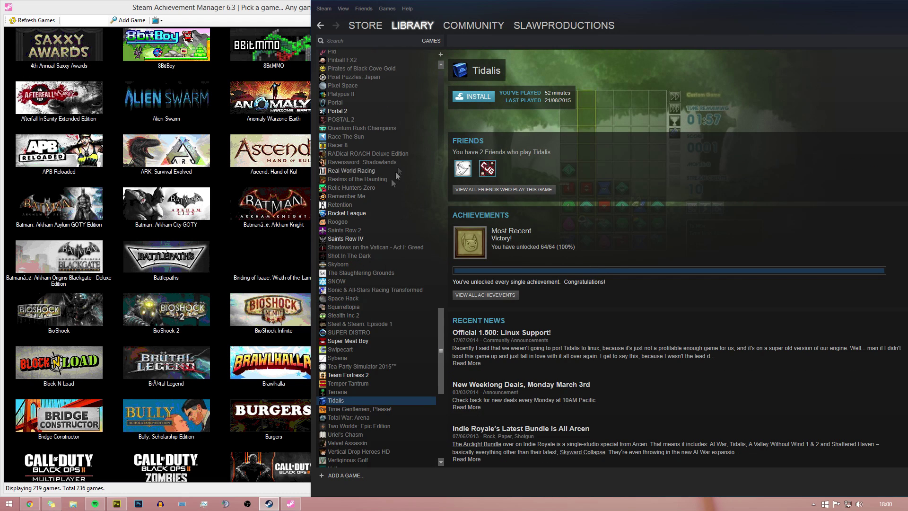
{"action": "scroll", "coordinate": [355, 269], "scroll_direction": "up", "scroll_amount": 5}
{"action": "scroll", "coordinate": [350, 264], "scroll_direction": "up", "scroll_amount": 1}
{"action": "left_click", "coordinate": [352, 323]}
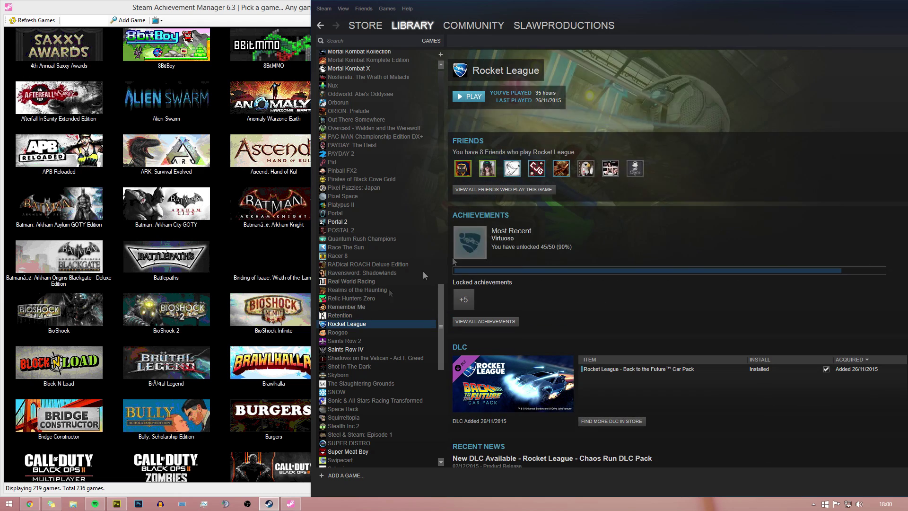
{"action": "scroll", "coordinate": [402, 300], "scroll_direction": "up", "scroll_amount": 4}
Step: Browse Mortal Kombat X, Mirror's Edge, Minecraft and Just Cause 2, ending on Just Cause 3
{"action": "left_click", "coordinate": [365, 180]}
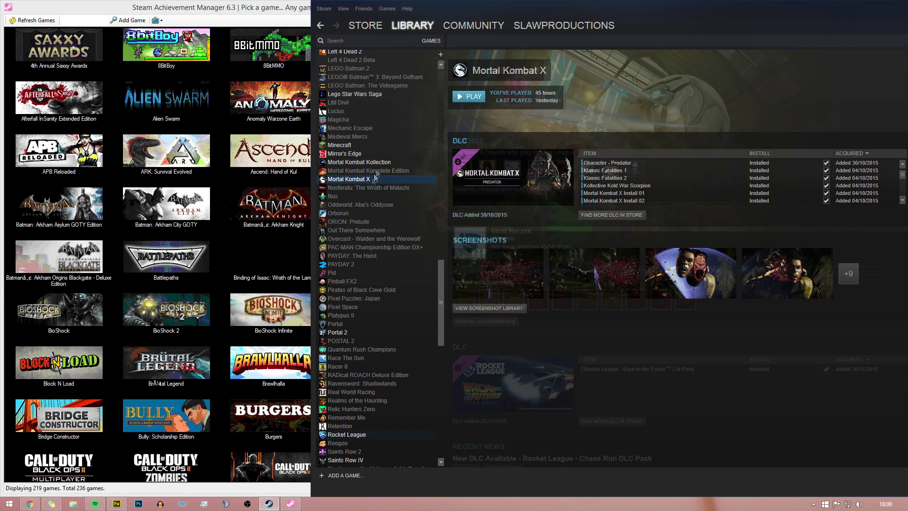
{"action": "left_click", "coordinate": [381, 163]}
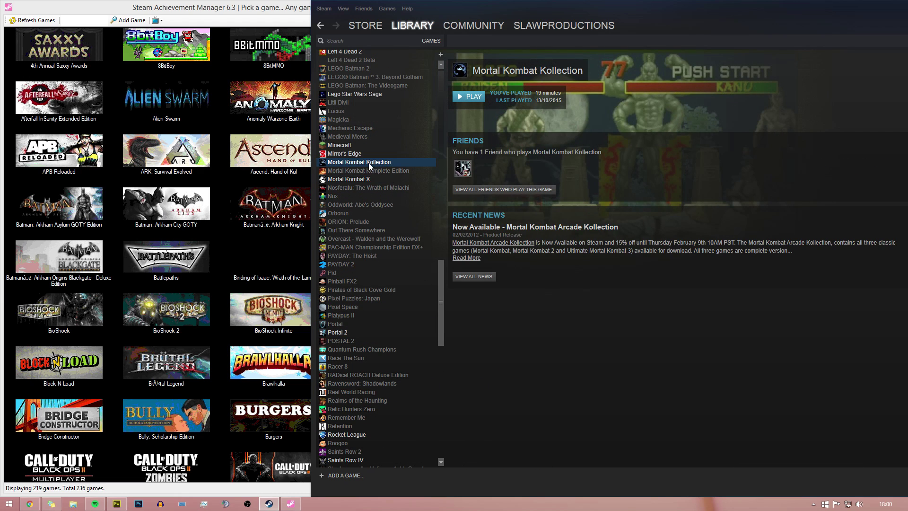
{"action": "left_click", "coordinate": [370, 154]}
{"action": "left_click", "coordinate": [394, 145]}
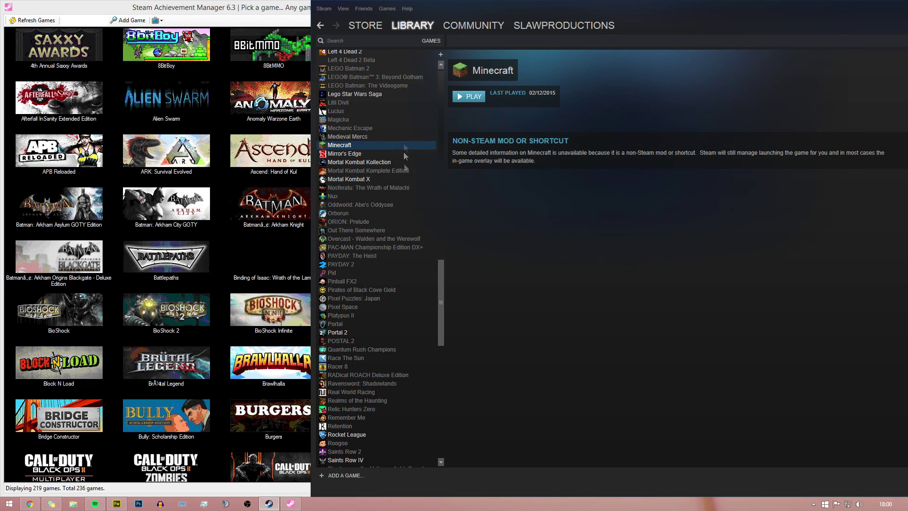
{"action": "scroll", "coordinate": [395, 205], "scroll_direction": "up", "scroll_amount": 8}
{"action": "left_click", "coordinate": [387, 223]}
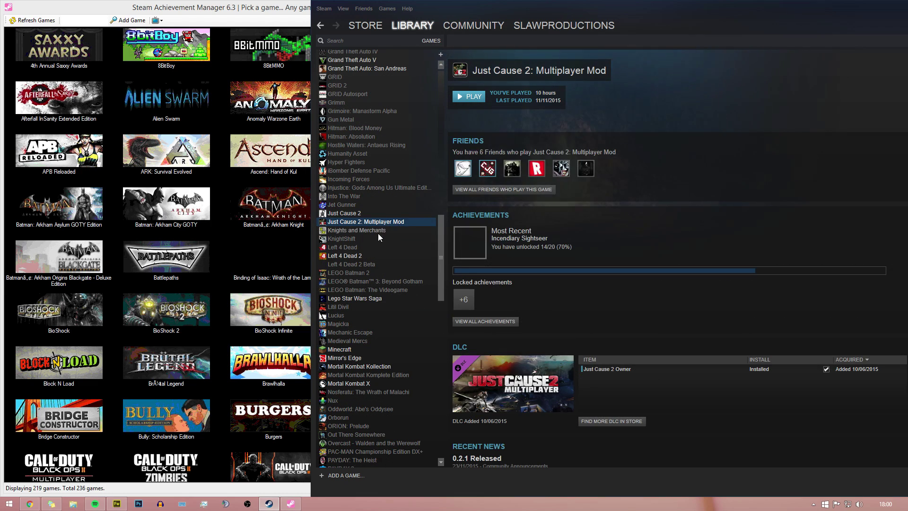
{"action": "left_click", "coordinate": [369, 213]}
{"action": "scroll", "coordinate": [408, 284], "scroll_direction": "down", "scroll_amount": 15}
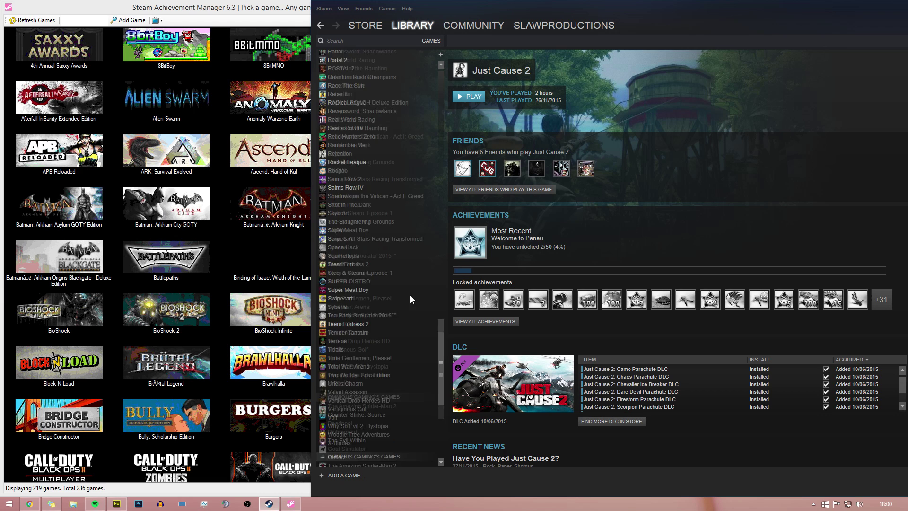
{"action": "scroll", "coordinate": [409, 376], "scroll_direction": "down", "scroll_amount": 1}
{"action": "left_click", "coordinate": [348, 395]}
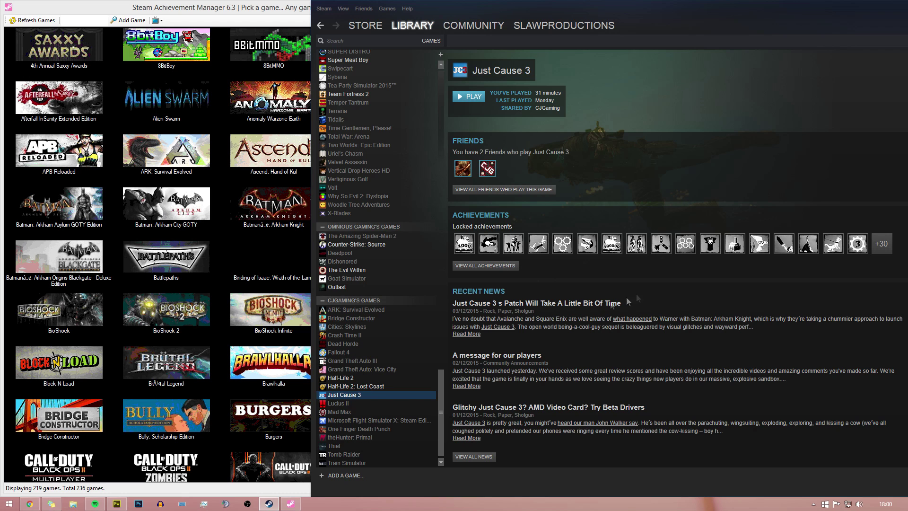
Step: Narrow SAM, maximize then restore Steam, and widen SAM's grid to three columns
{"action": "left_click", "coordinate": [279, 14]}
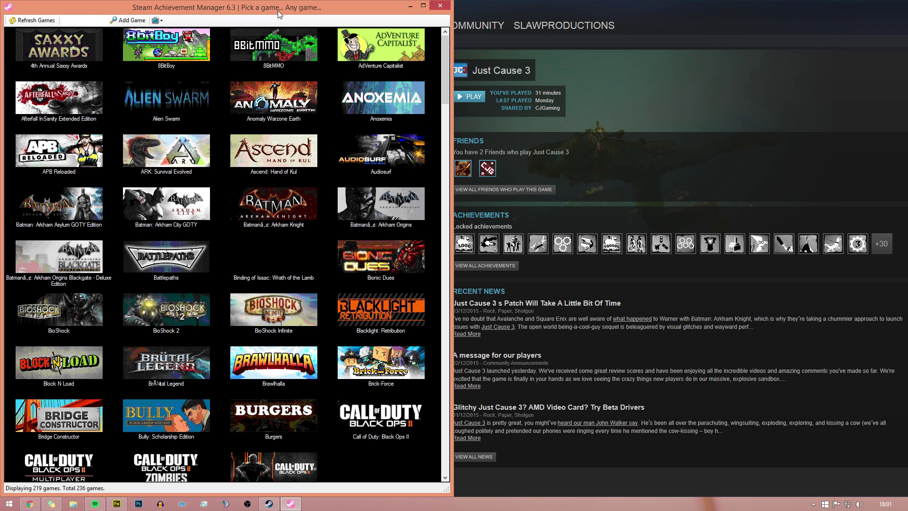
{"action": "left_click_drag", "start_coordinate": [451, 43], "coordinate": [303, 43]}
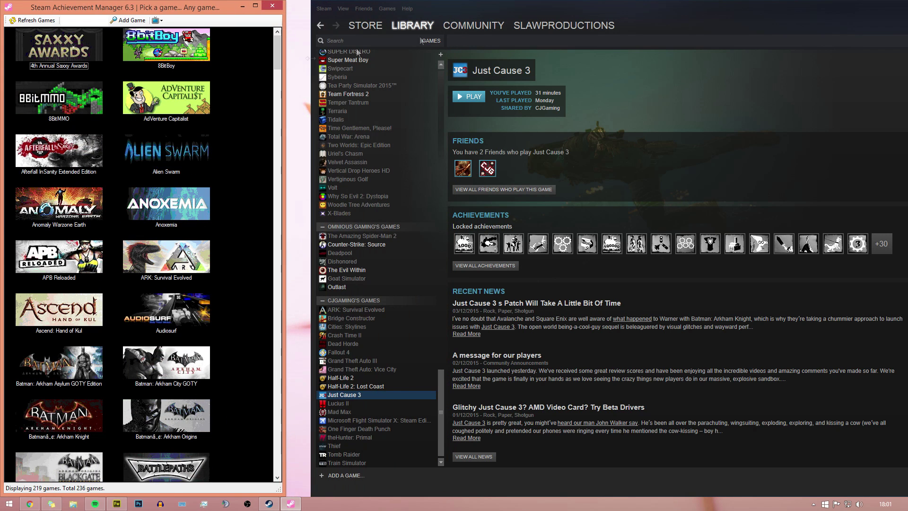
{"action": "double_click", "coordinate": [673, 15]}
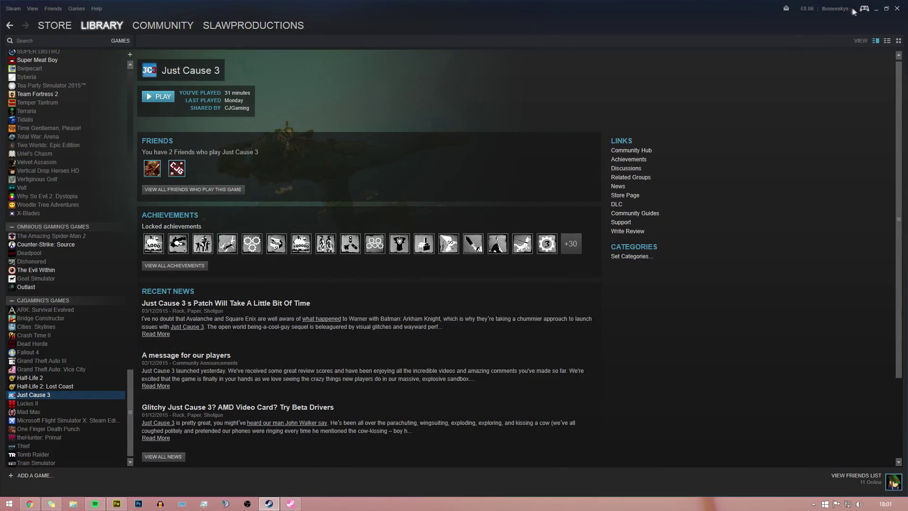
{"action": "left_click", "coordinate": [886, 12]}
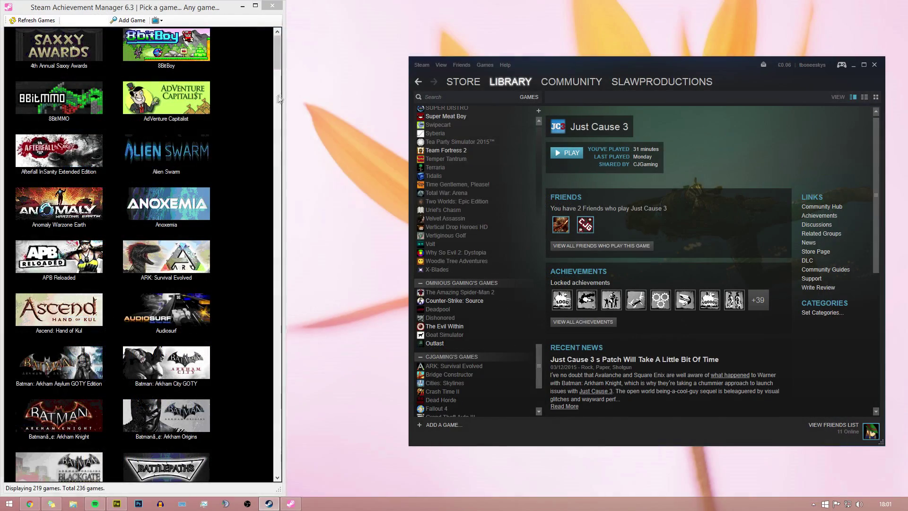
{"action": "left_click_drag", "start_coordinate": [281, 206], "coordinate": [402, 100]}
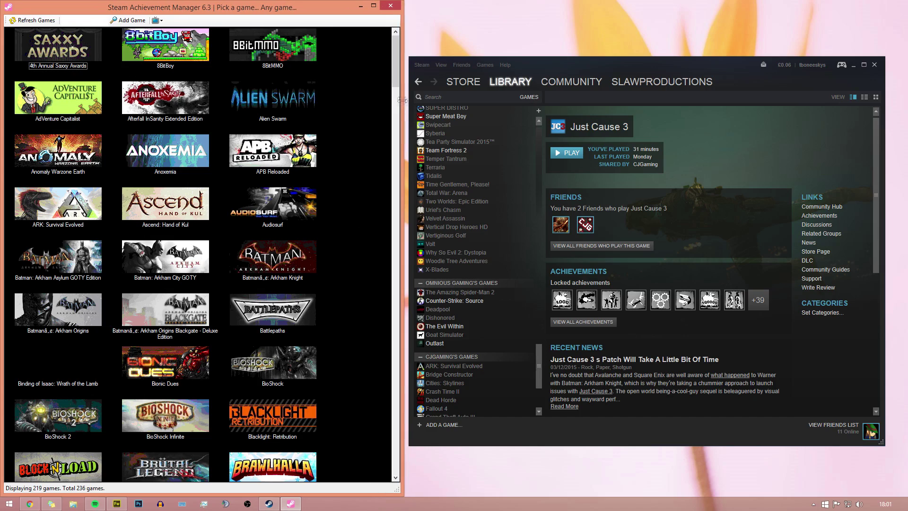
{"action": "mouse_move", "coordinate": [394, 58]}
{"action": "left_mouse_down"}
{"action": "mouse_move", "coordinate": [389, 340]}
{"action": "mouse_move", "coordinate": [400, 259]}
{"action": "left_mouse_up"}
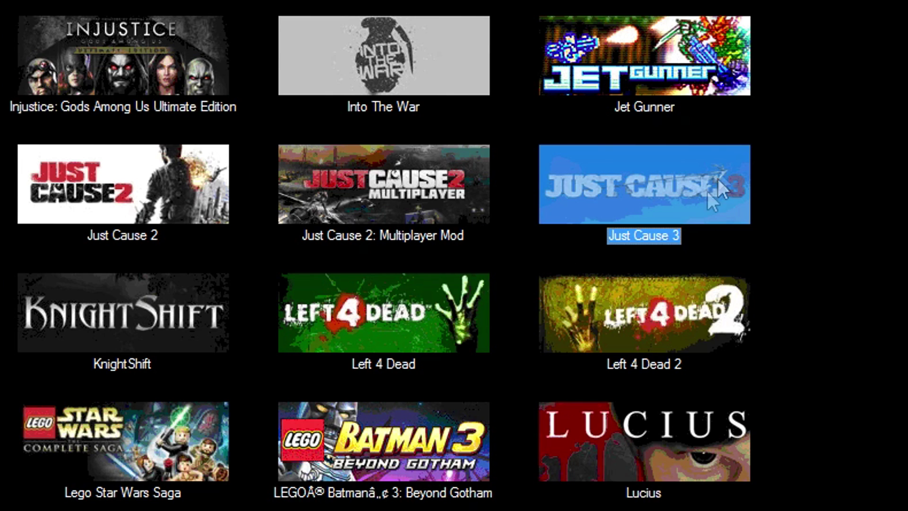
Step: Open Just Cause 3's achievements and stretch the window toward the screen's top-left
{"action": "left_click", "coordinate": [854, 155]}
{"action": "left_click", "coordinate": [665, 190]}
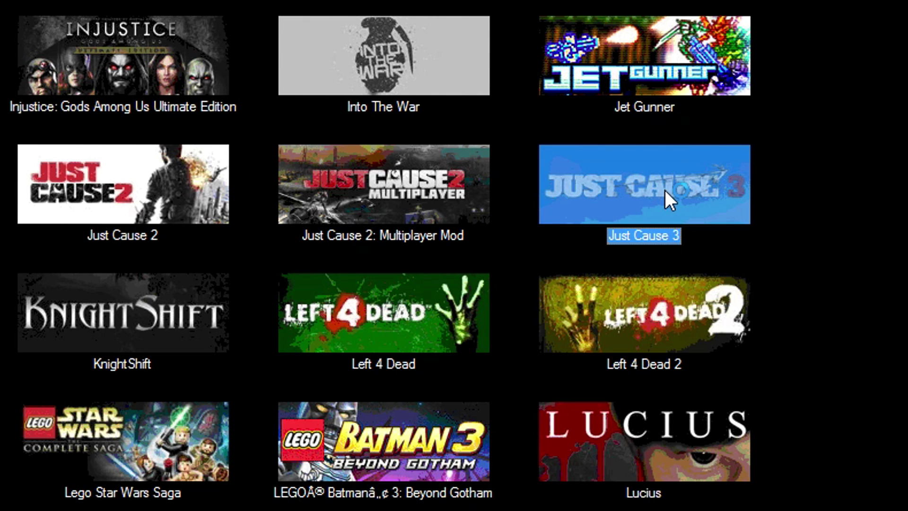
{"action": "double_click", "coordinate": [665, 190]}
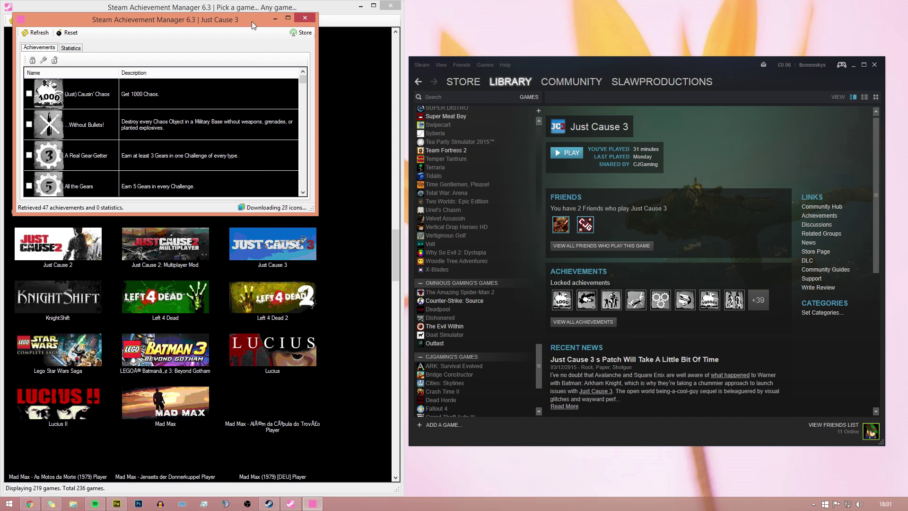
{"action": "mouse_move", "coordinate": [315, 212]}
{"action": "left_mouse_down"}
{"action": "mouse_move", "coordinate": [399, 436]}
{"action": "mouse_move", "coordinate": [399, 492]}
{"action": "left_mouse_up"}
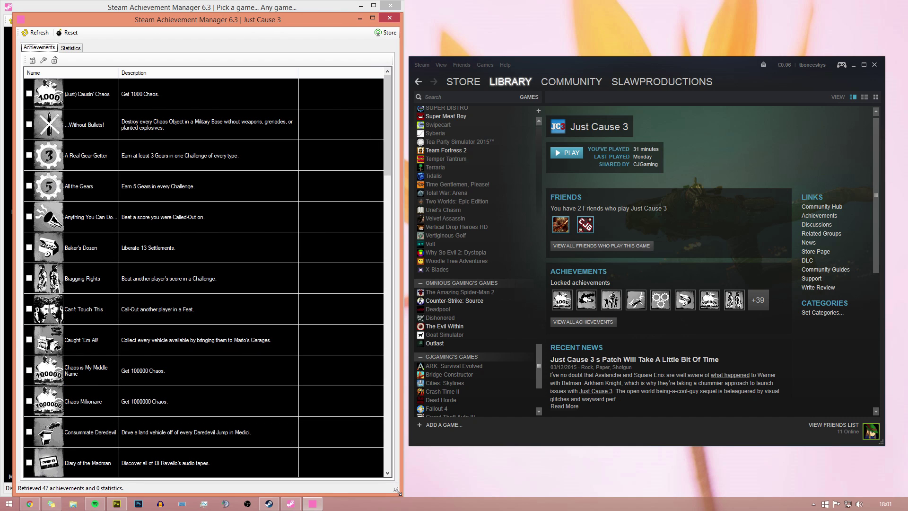
{"action": "left_click_drag", "start_coordinate": [13, 11], "coordinate": [1, 1]}
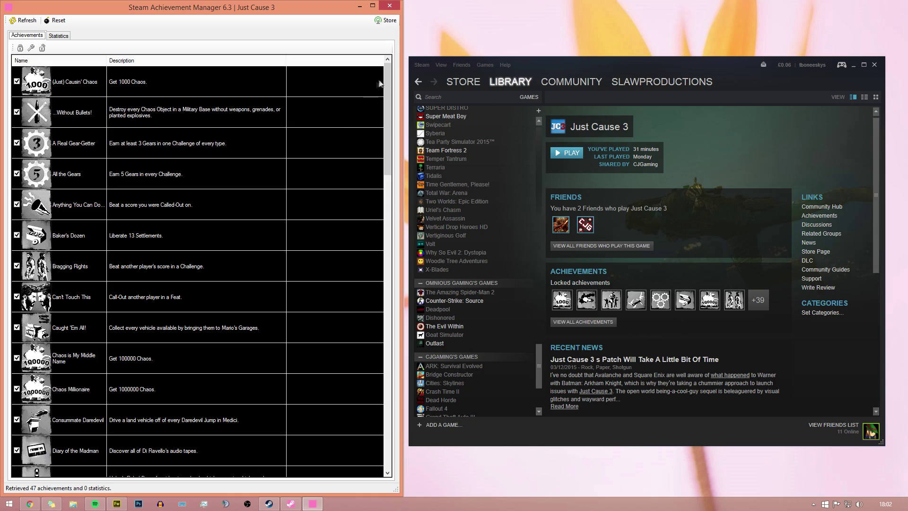
{"action": "mouse_move", "coordinate": [389, 98]}
{"action": "left_mouse_down"}
{"action": "mouse_move", "coordinate": [391, 431]}
{"action": "mouse_move", "coordinate": [389, 99]}
{"action": "left_mouse_up"}
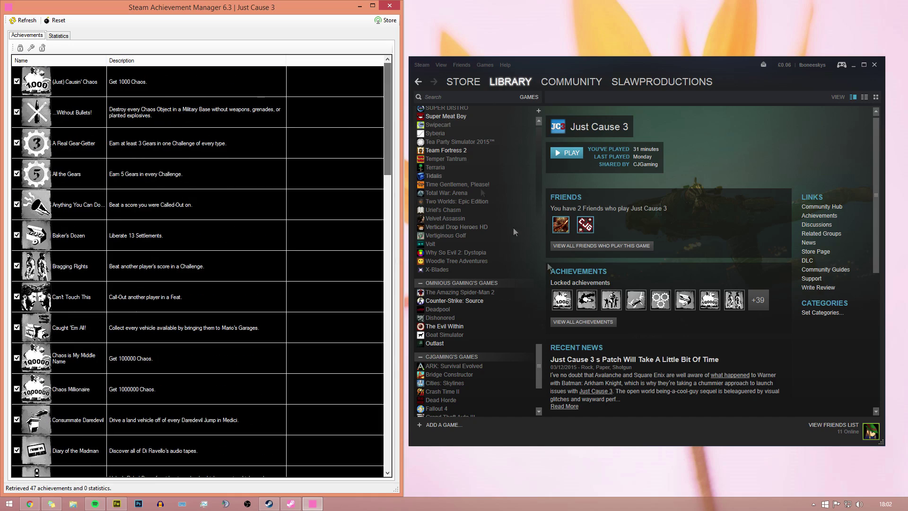
{"action": "left_click", "coordinate": [664, 330]}
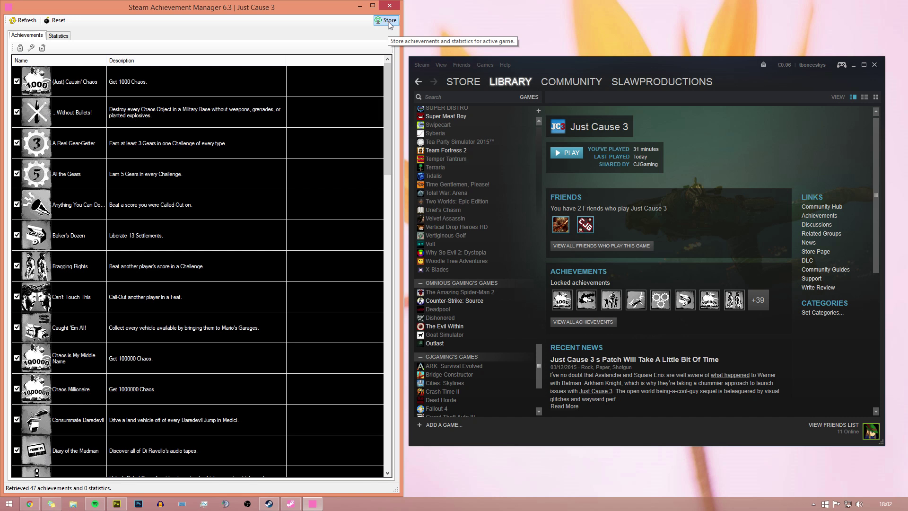
Step: Store the ticked achievements to Steam and dismiss the stored-achievements confirmation
{"action": "left_click", "coordinate": [389, 22]}
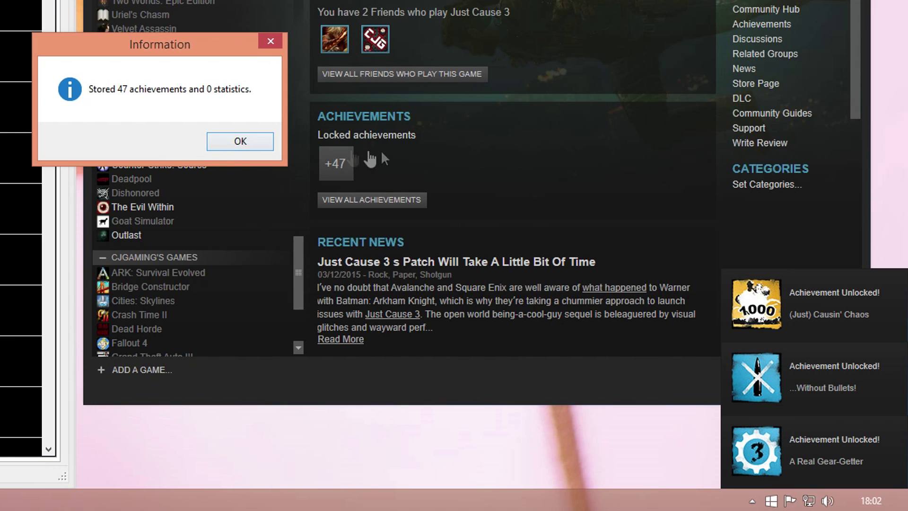
{"action": "left_click", "coordinate": [240, 142]}
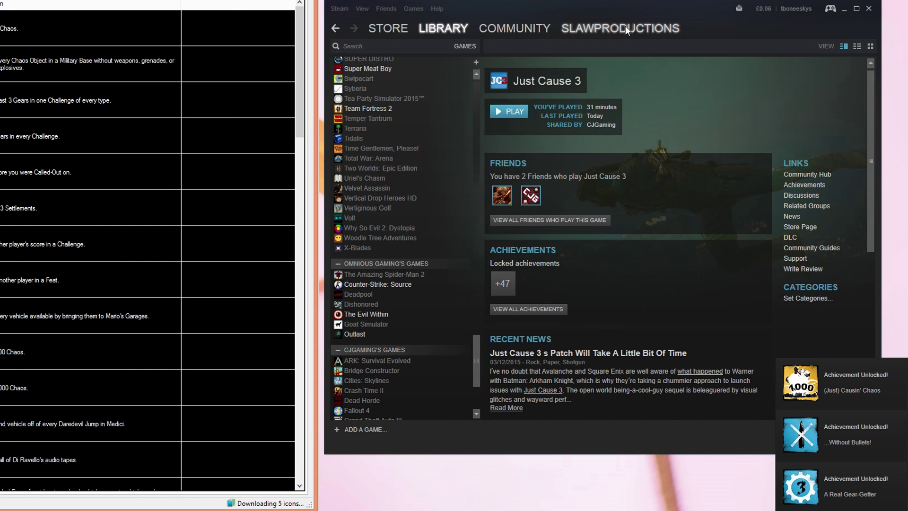